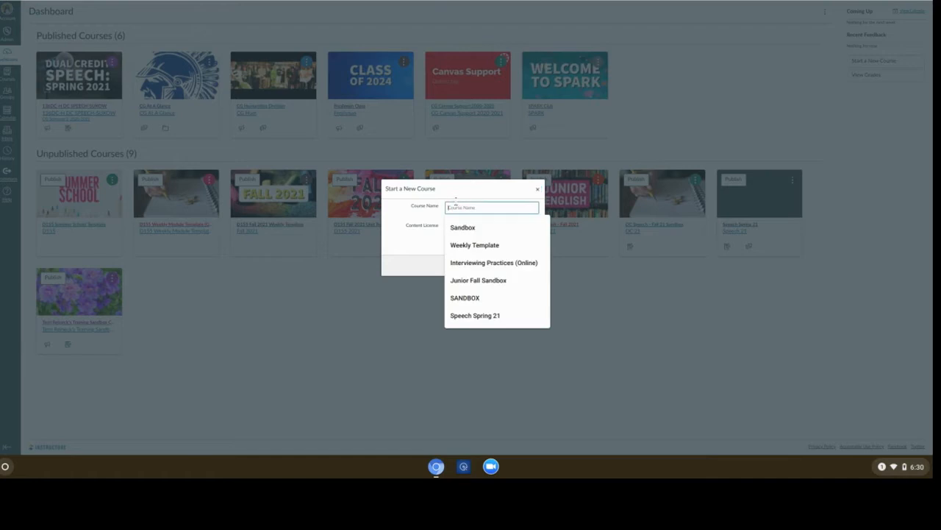
- Create a new course named 'Speech Spring 21' from the autofill suggestion
text(Speech)
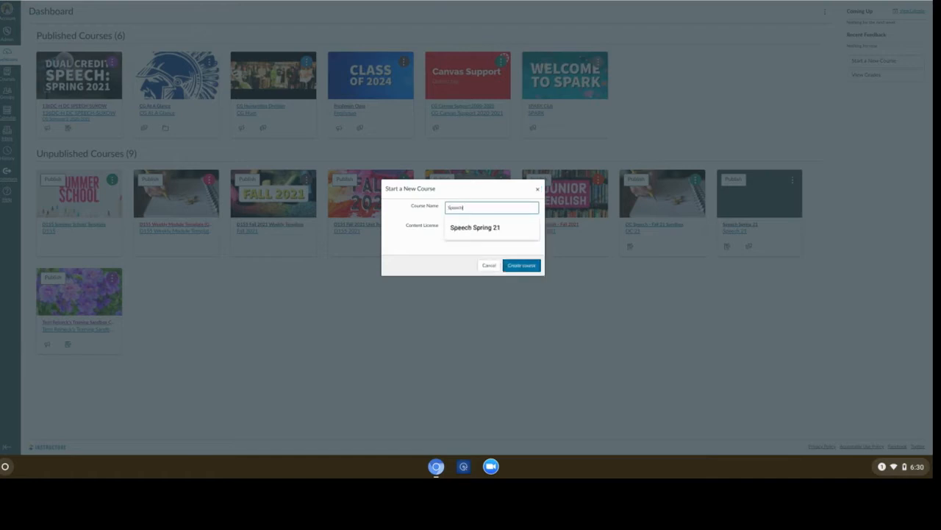
key(Down)
key(Return)
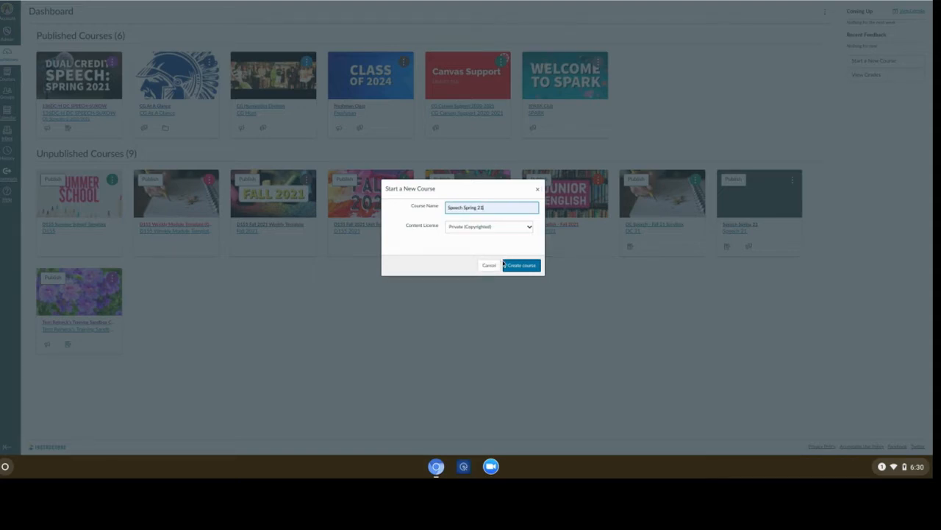
click(516, 267)
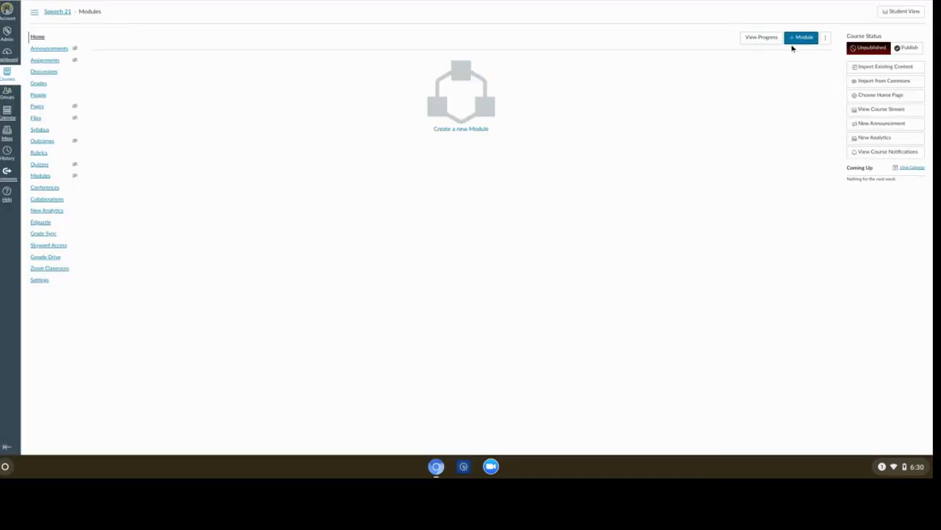
- Add a module to the course, naming it with the makeup-work suggestion from autofill
click(800, 38)
click(459, 197)
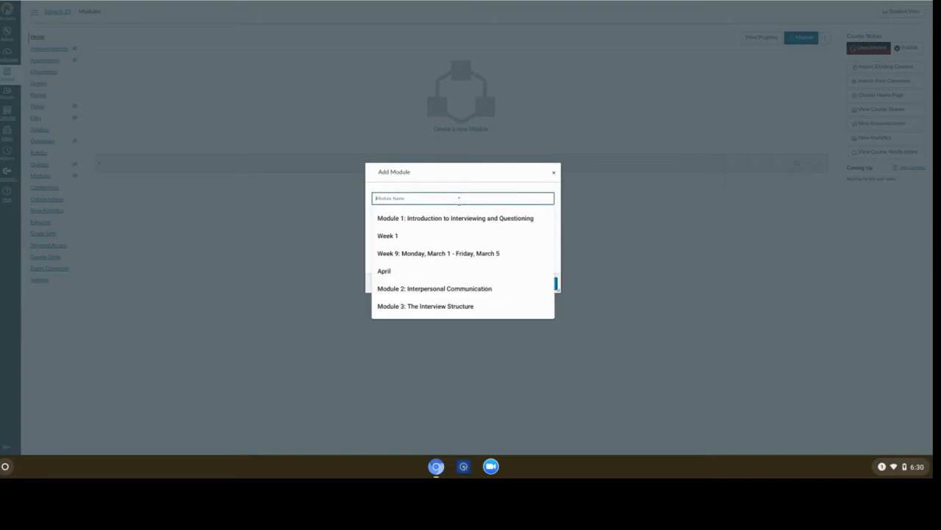
text(Make)
click(471, 219)
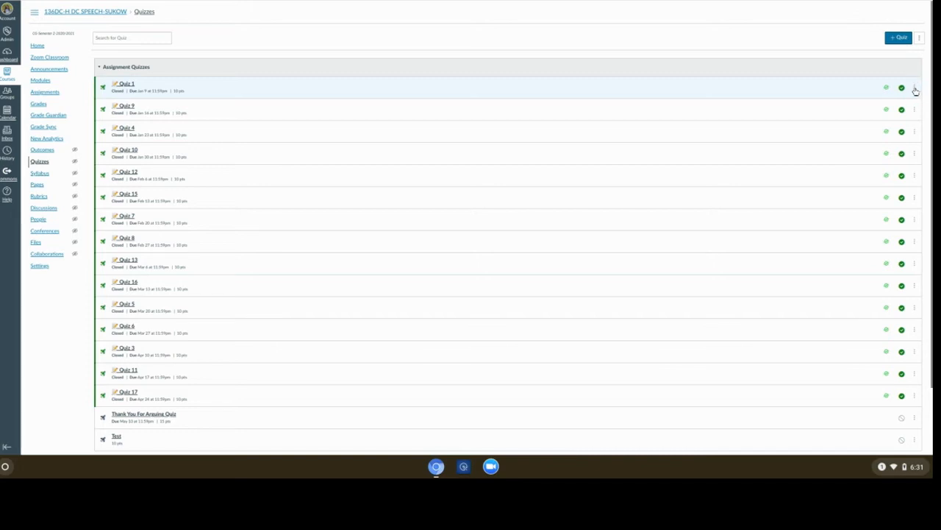
- Copy Quiz 1 into the makeup-work module of the Speech Spring 21 course
click(915, 88)
click(893, 146)
click(850, 42)
text(Speech Spring 21)
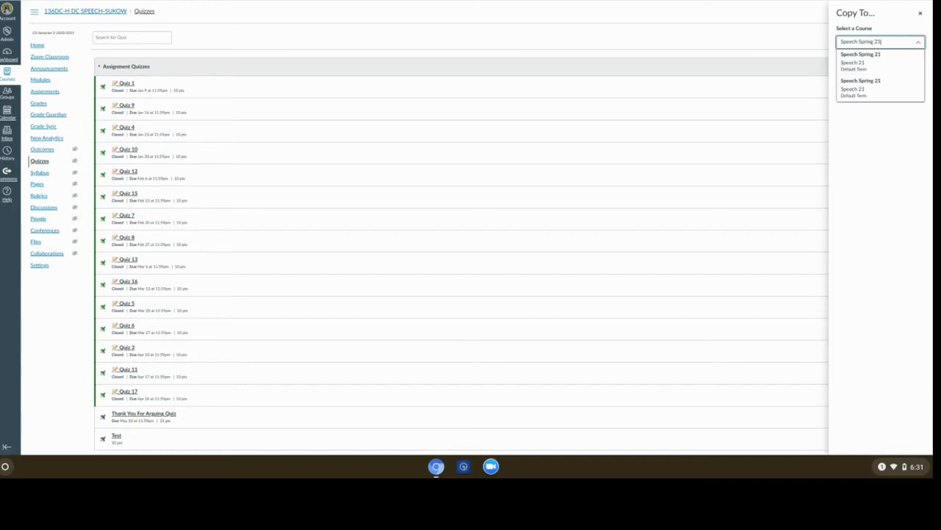
click(861, 59)
click(881, 67)
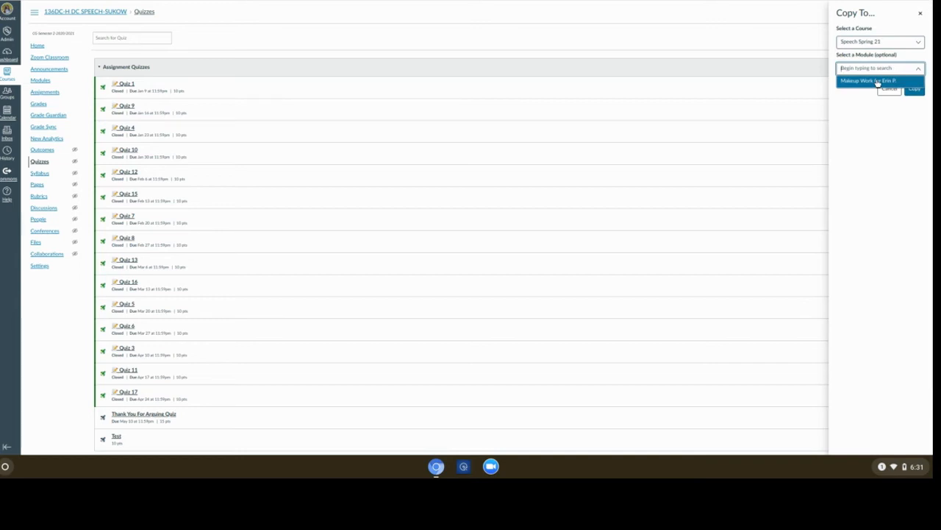
click(878, 81)
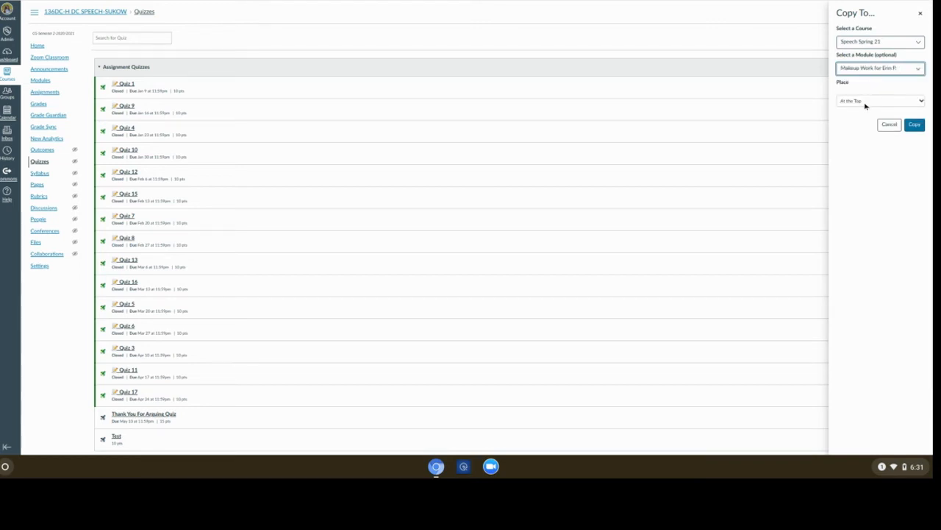
click(914, 125)
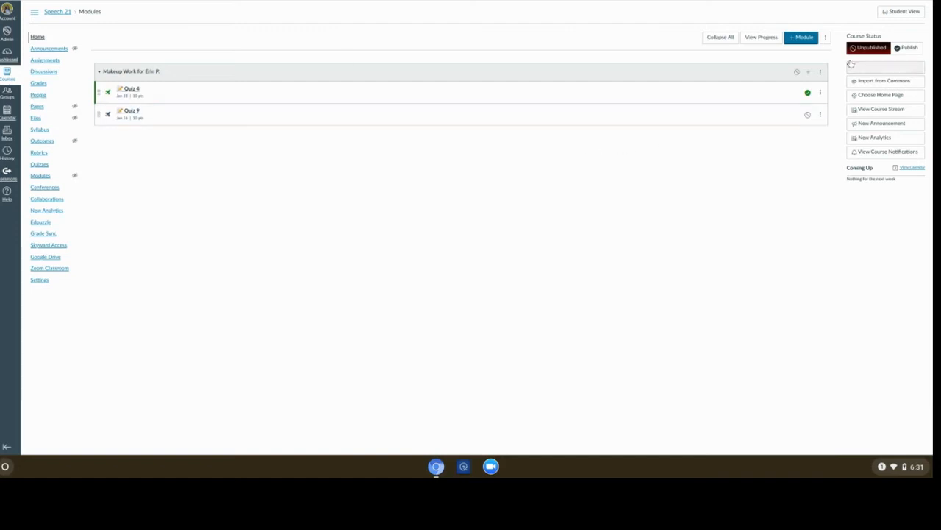
- Add Quiz 9 as an item in the makeup-work module
click(805, 72)
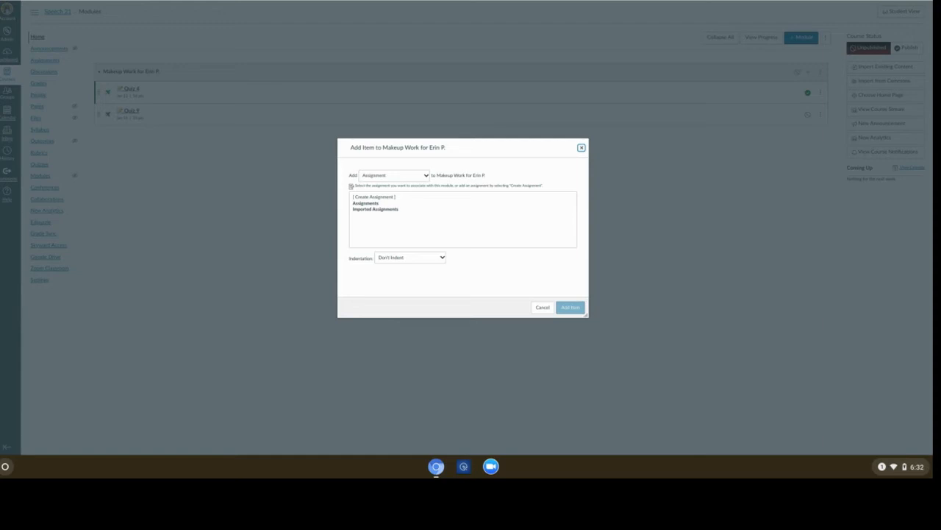
click(395, 175)
click(386, 204)
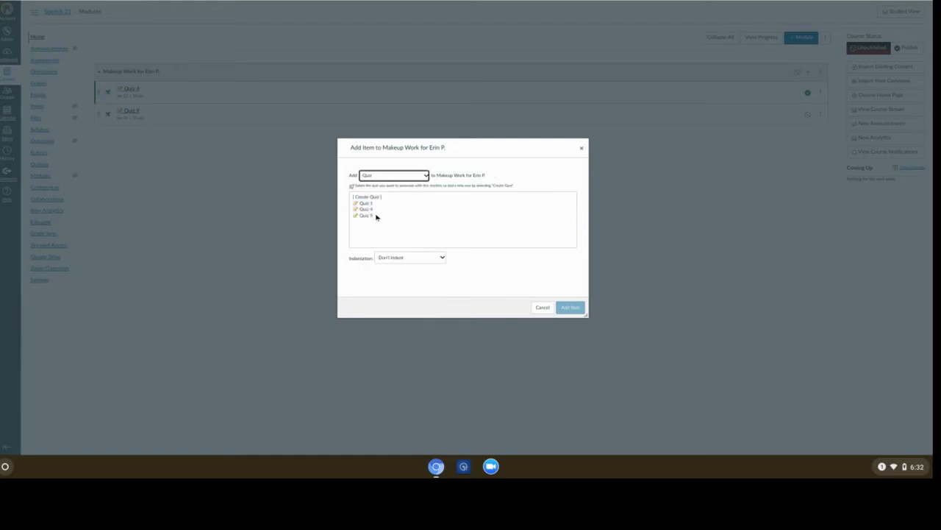
click(376, 215)
click(565, 307)
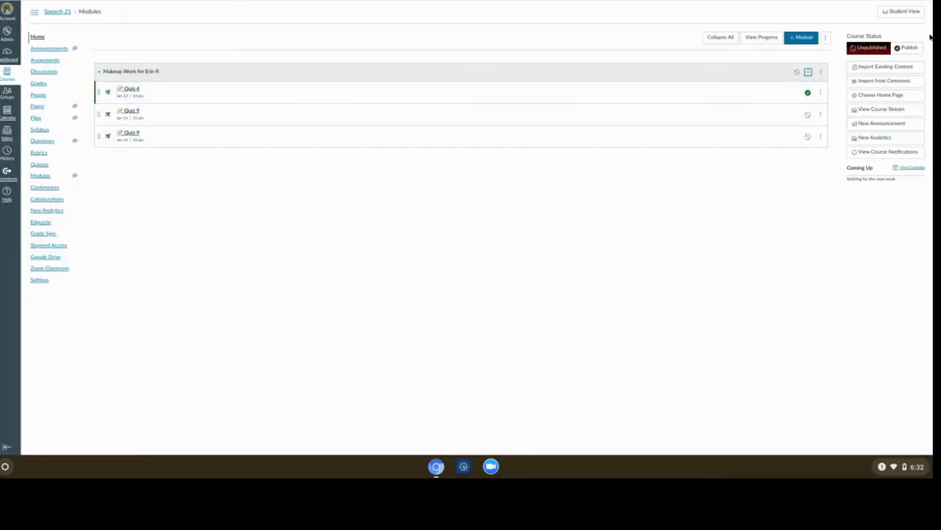
- Publish the makeup-work module and both Quiz 9 entries in it
click(796, 72)
click(808, 115)
click(807, 137)
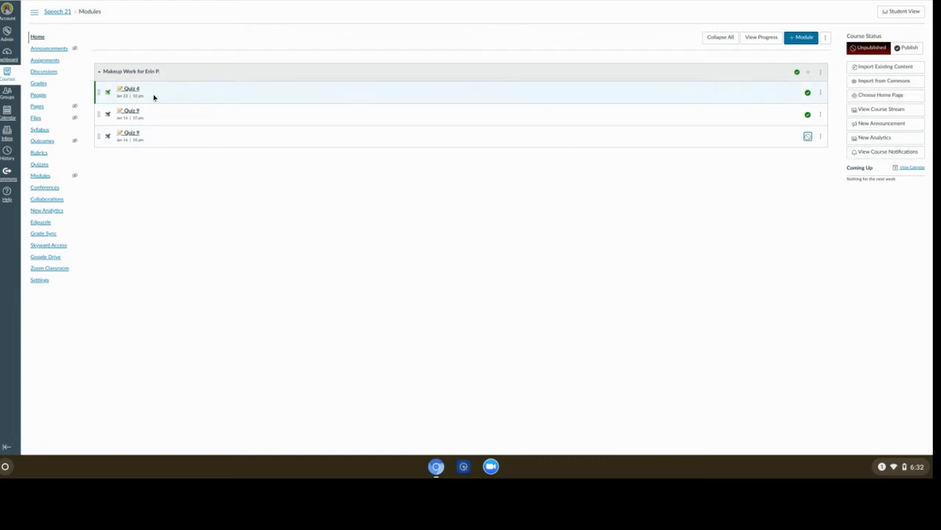
click(808, 136)
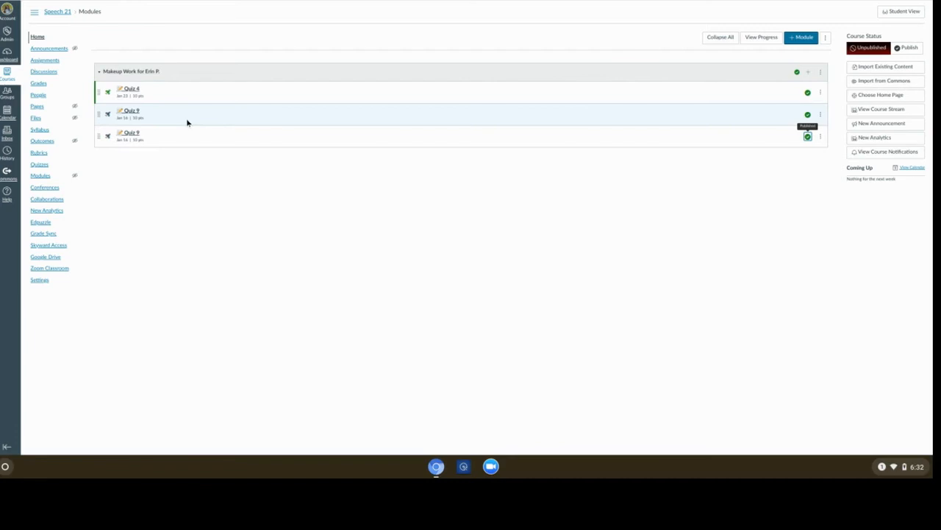
click(49, 62)
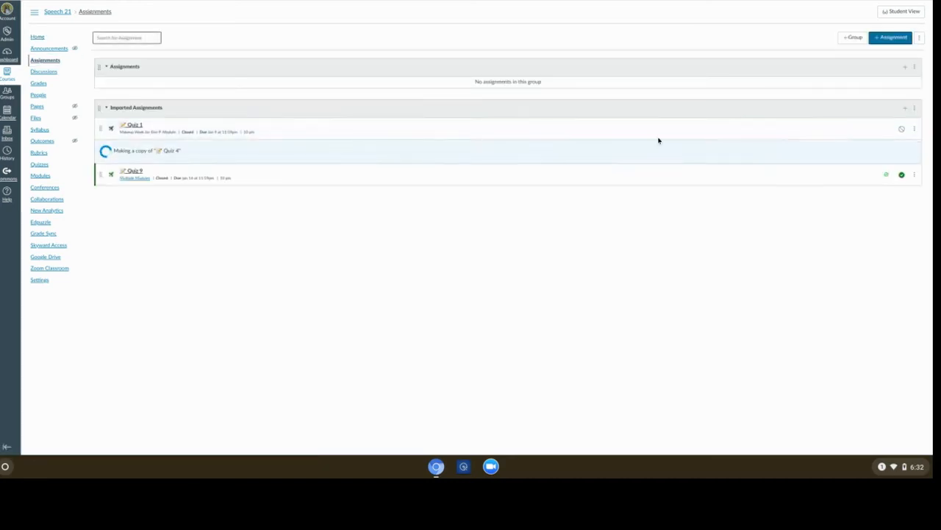
- In Edit Assignment Dates, set Quiz 1's due date to June 1, 2021
click(920, 38)
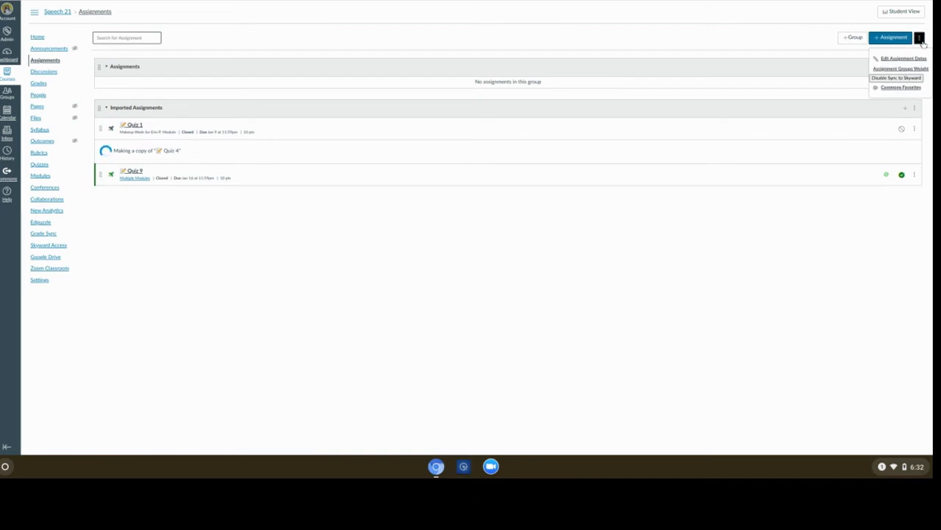
click(912, 57)
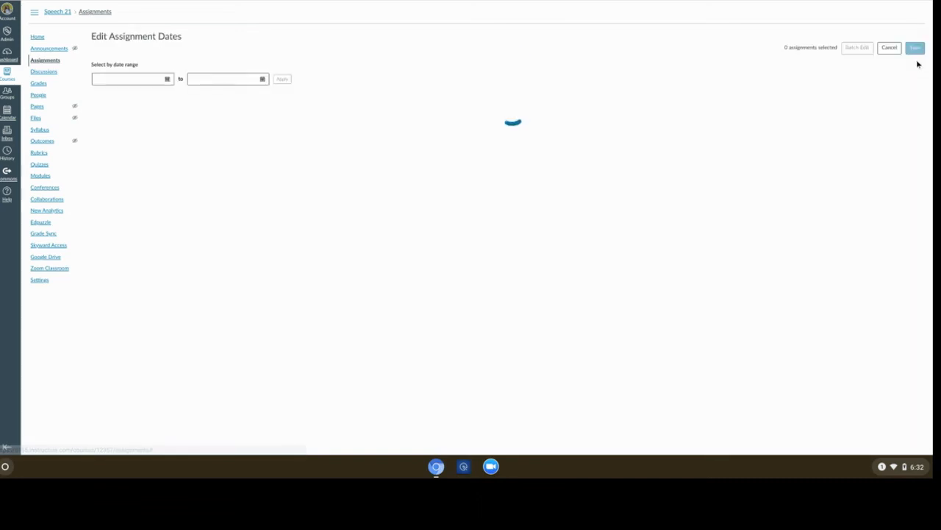
drag(717, 114, 670, 113)
click(732, 114)
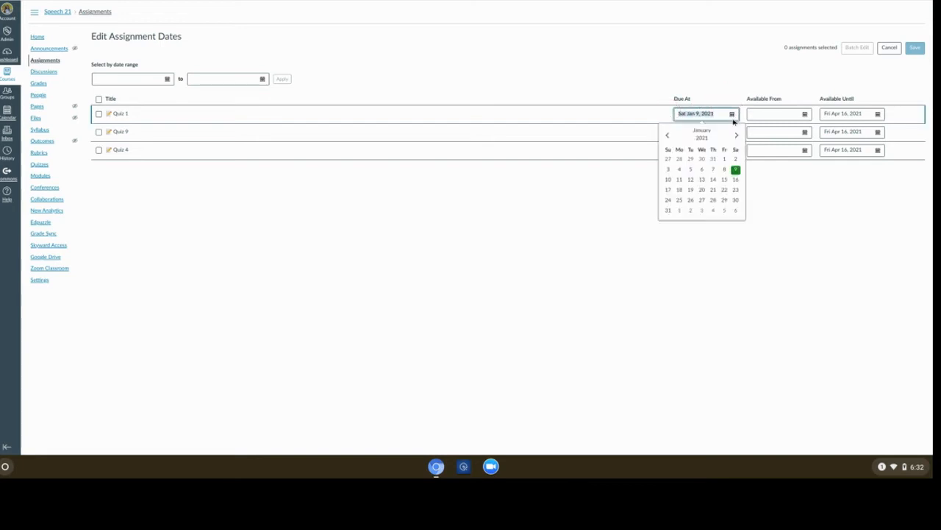
click(737, 134)
click(738, 135)
click(738, 134)
click(737, 135)
click(738, 135)
click(738, 135)
click(667, 135)
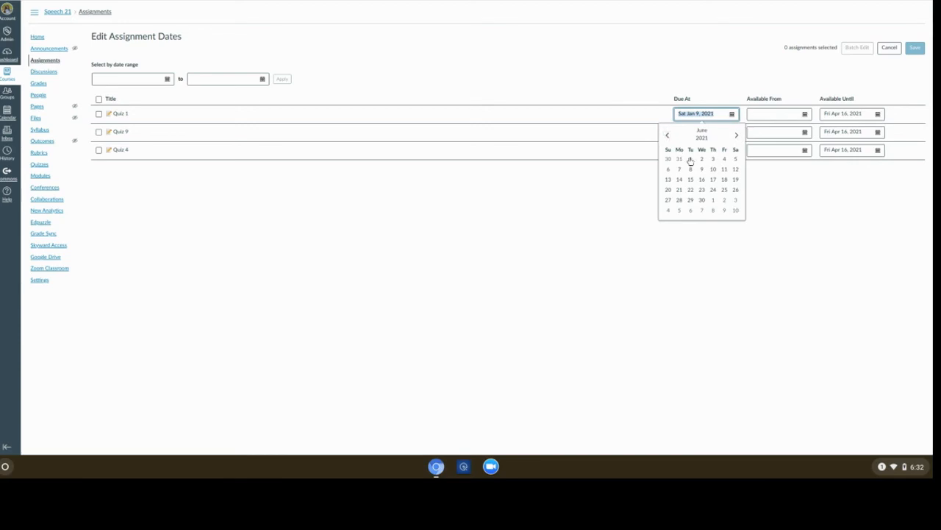
click(690, 158)
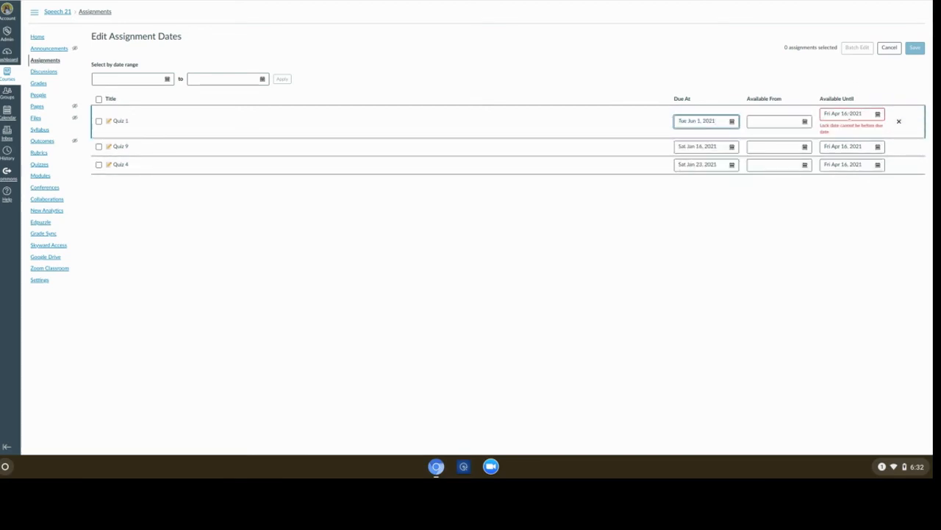
- Browse Quiz 1's Available Until calendar three months ahead, then go to People without saving
click(857, 117)
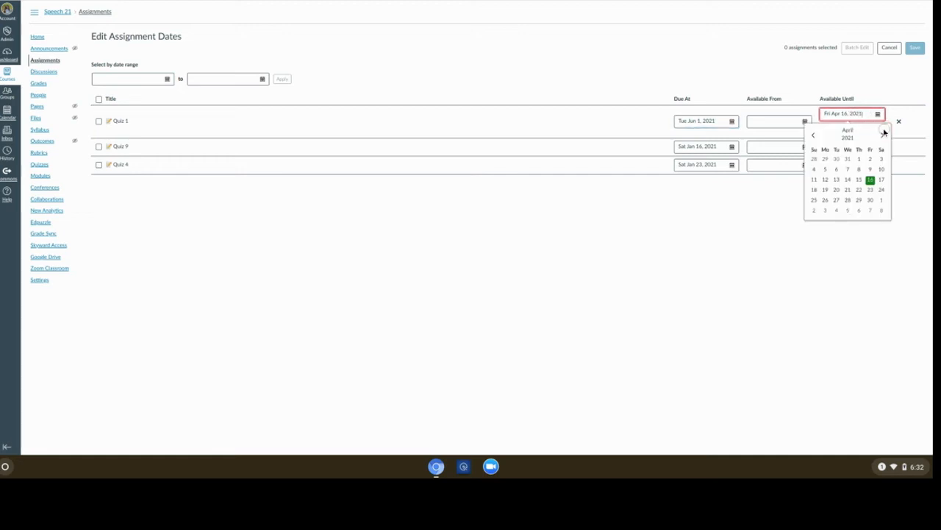
click(882, 135)
click(883, 135)
click(882, 135)
mouse_move(40, 97)
mouse_down()
mouse_move(45, 105)
mouse_move(43, 97)
mouse_up()
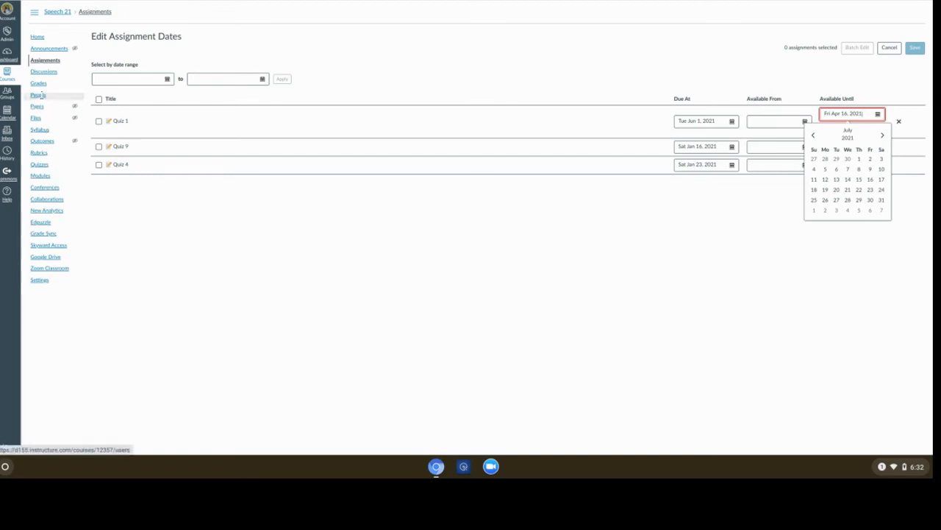
click(45, 96)
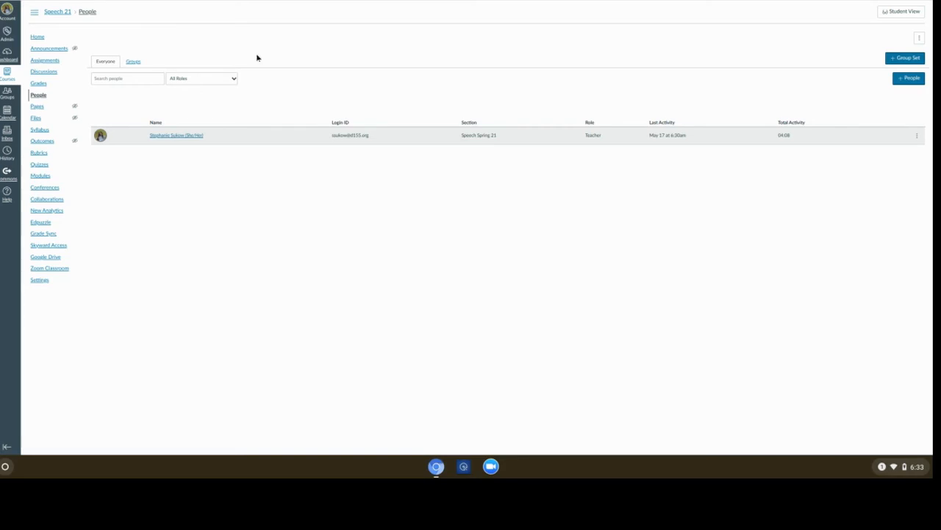
click(908, 79)
click(444, 210)
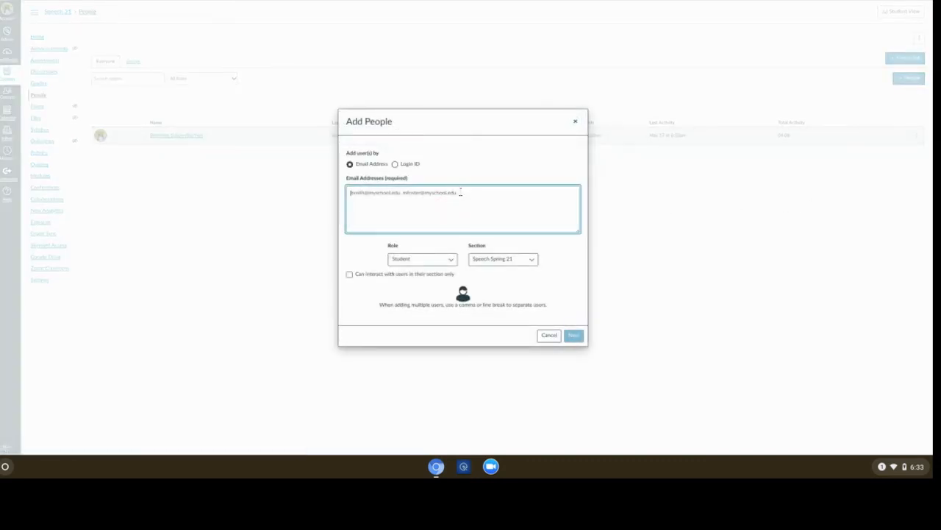
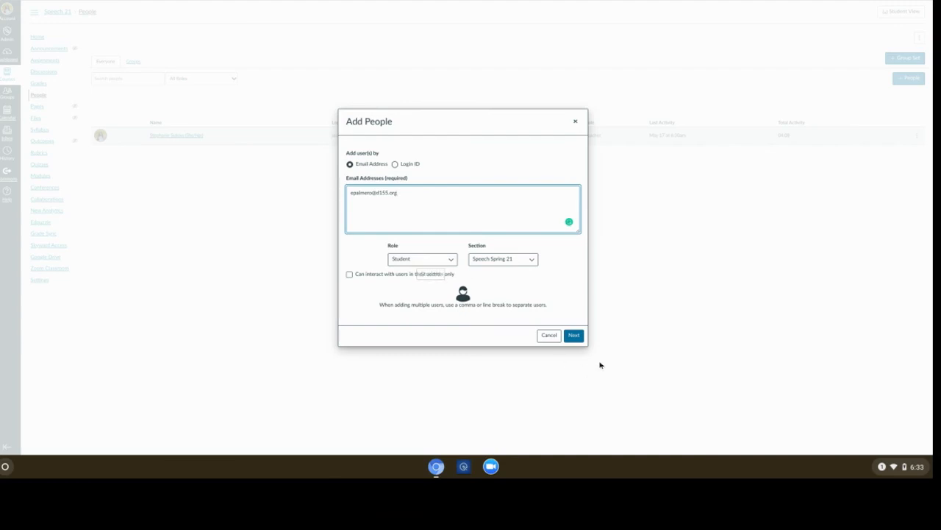
click(574, 335)
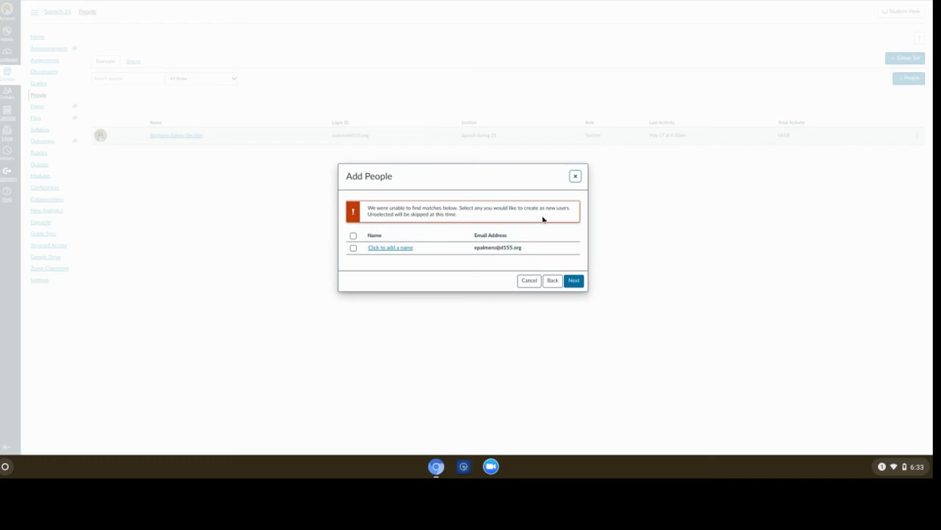
click(576, 176)
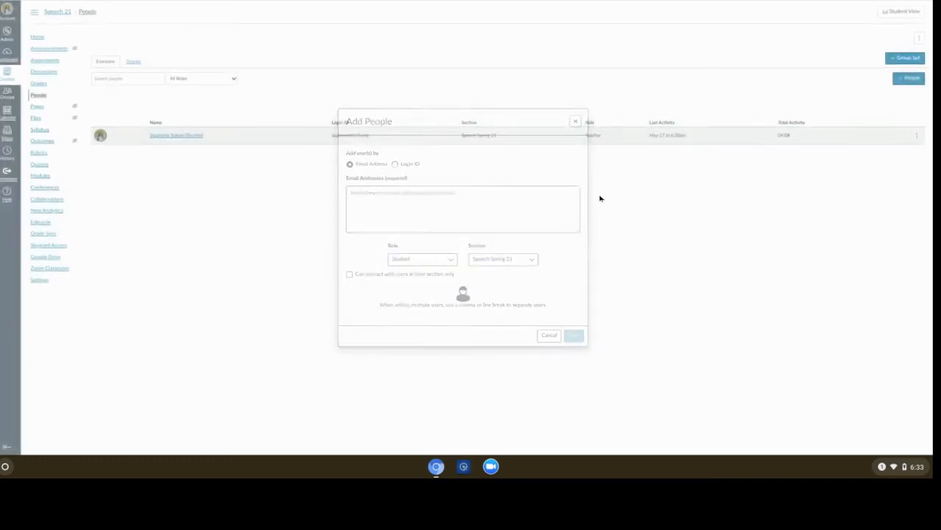
click(45, 39)
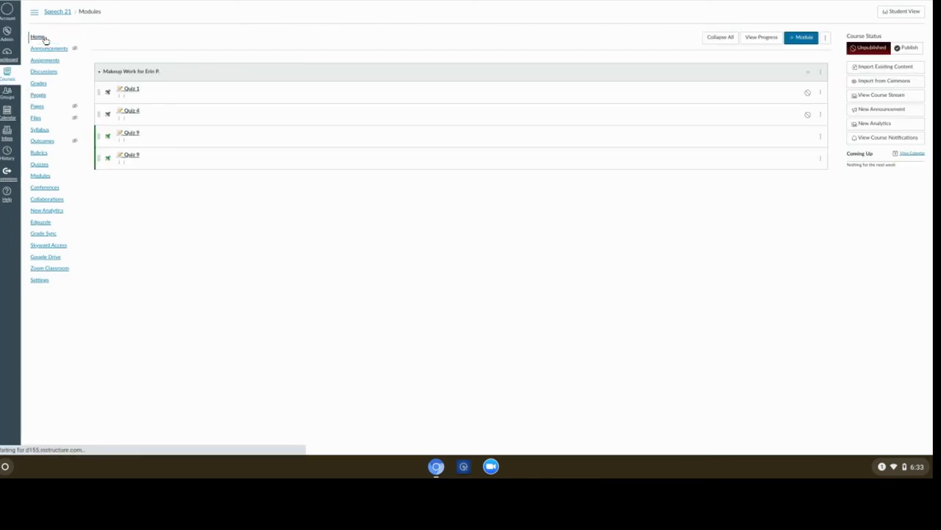